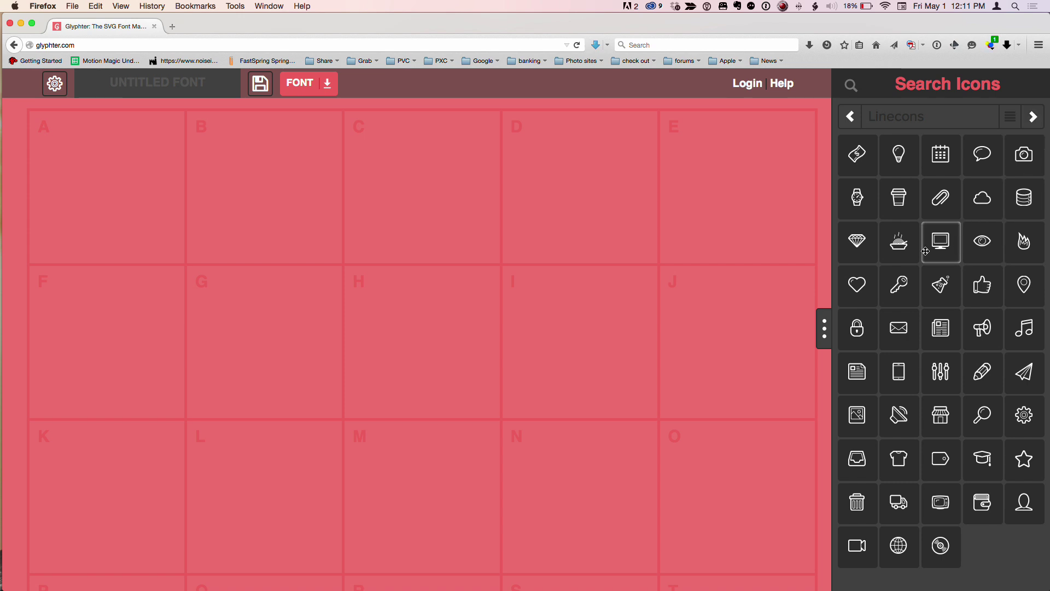
Step: Advance to the Batch icon set and place the plus-in-a-circle icon into glyph cell A
left_click(1032, 118)
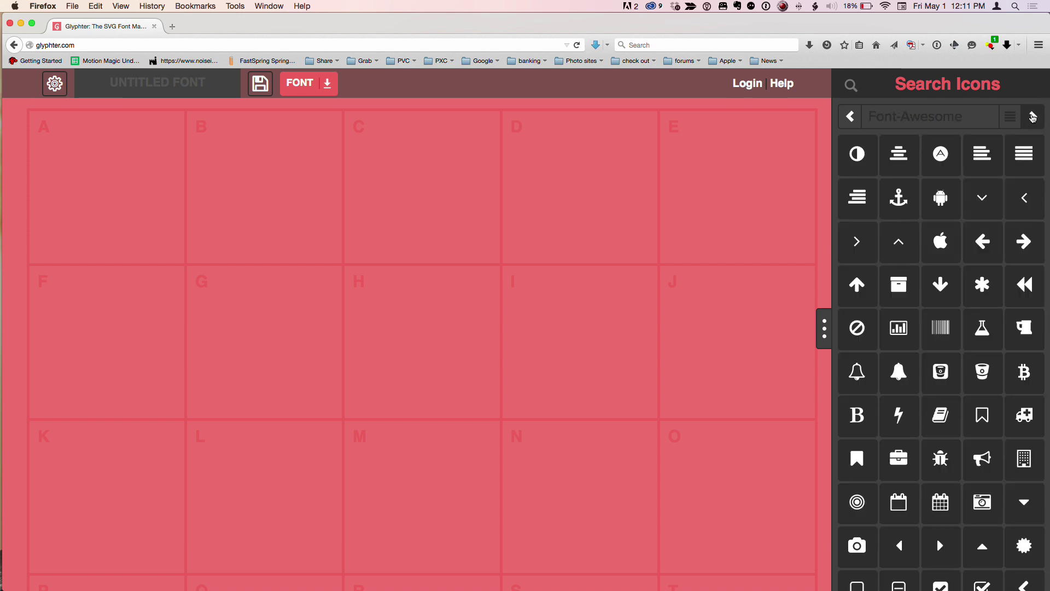
left_click(1032, 117)
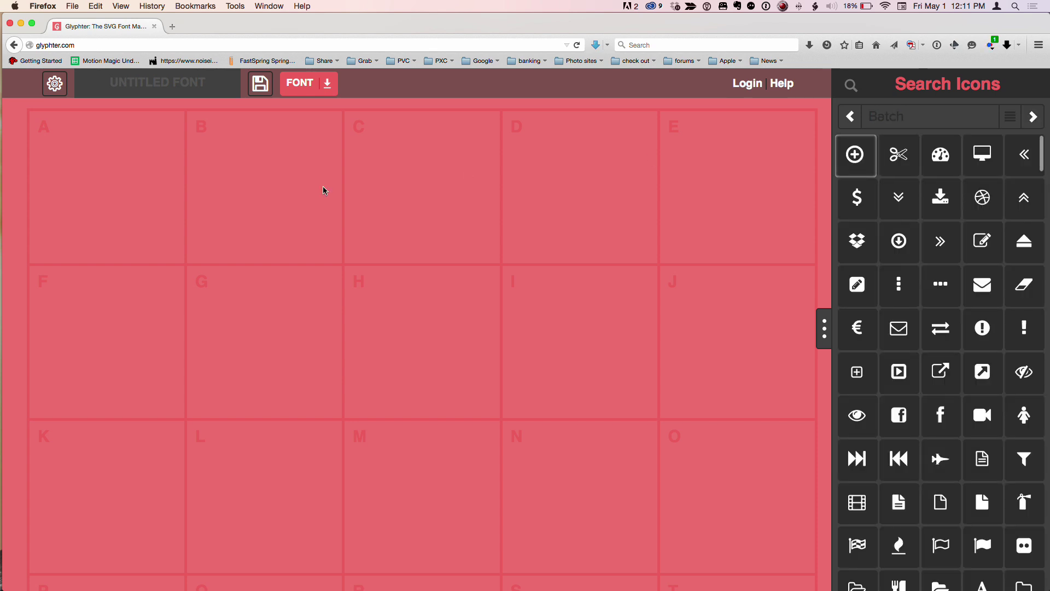
left_click_drag(323, 191, 91, 191)
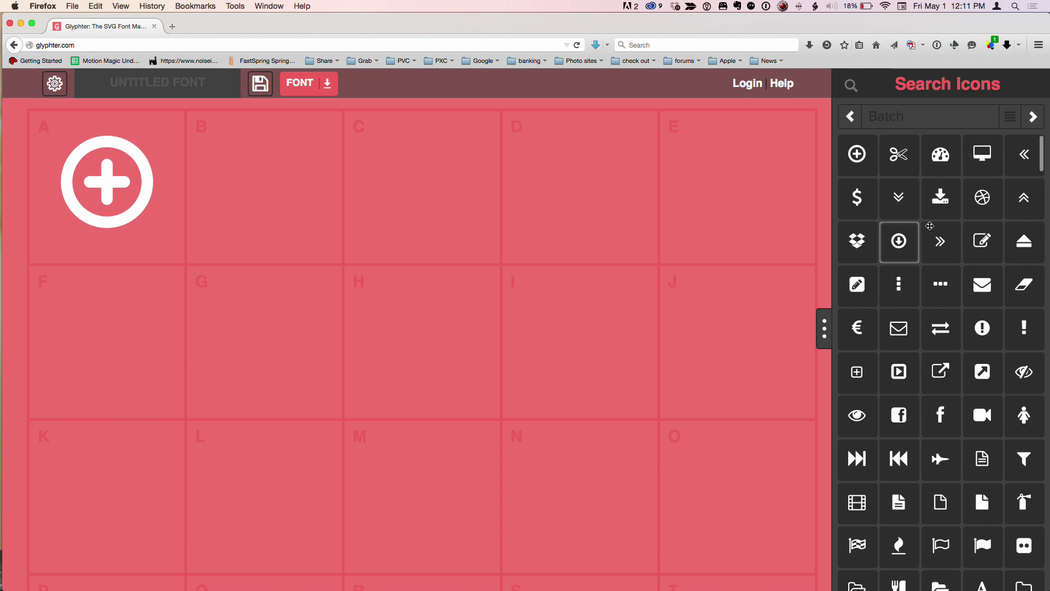
Step: Bring up the Broccolidry icon set and check the linecons glyph preview in Font Book
left_click(1033, 117)
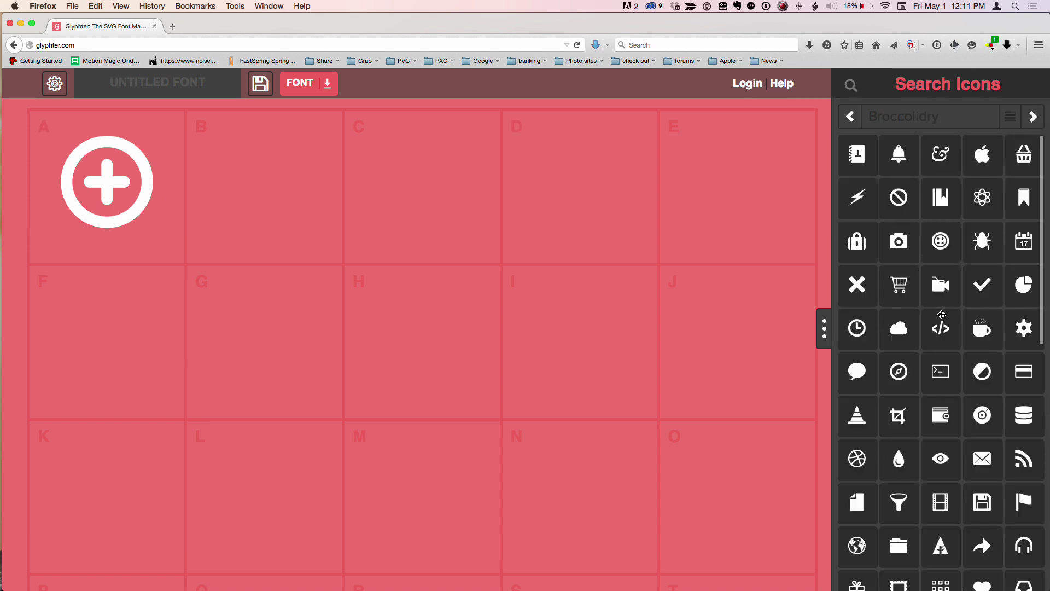
scroll(963, 394, "down", 1)
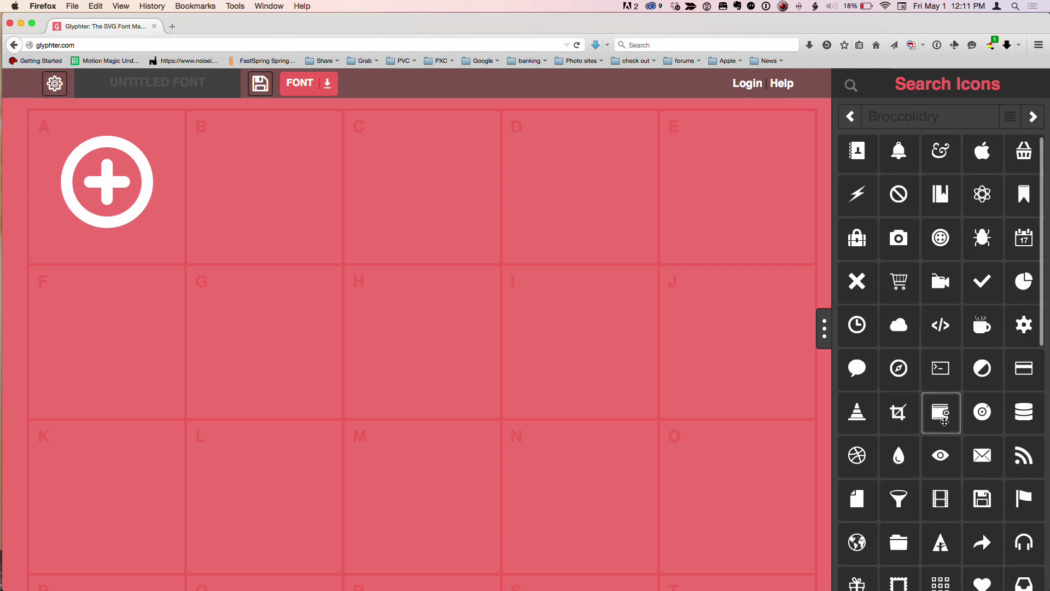
key("super+Tab")
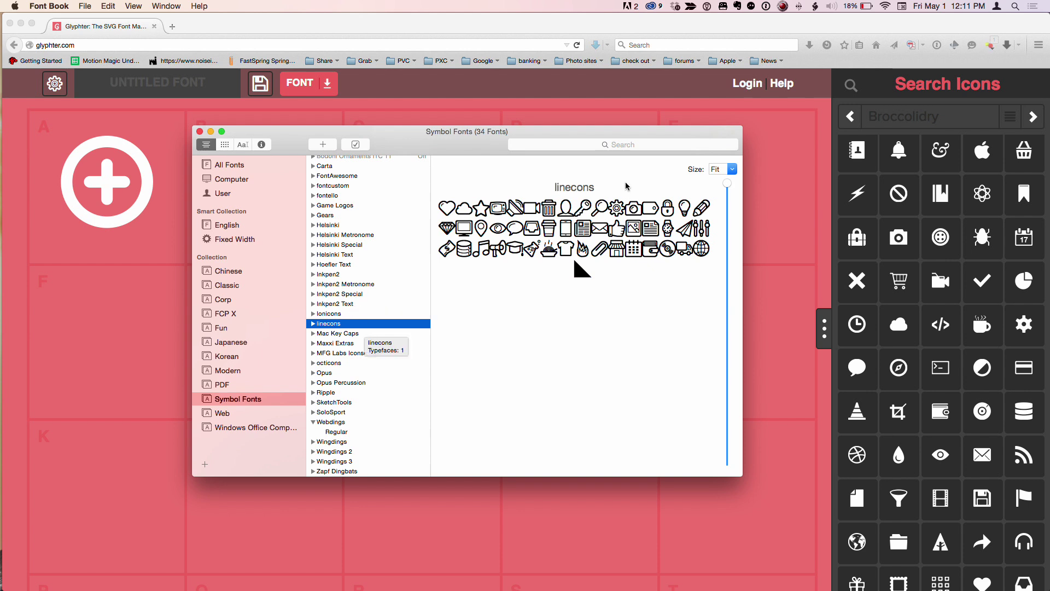
left_click(533, 224)
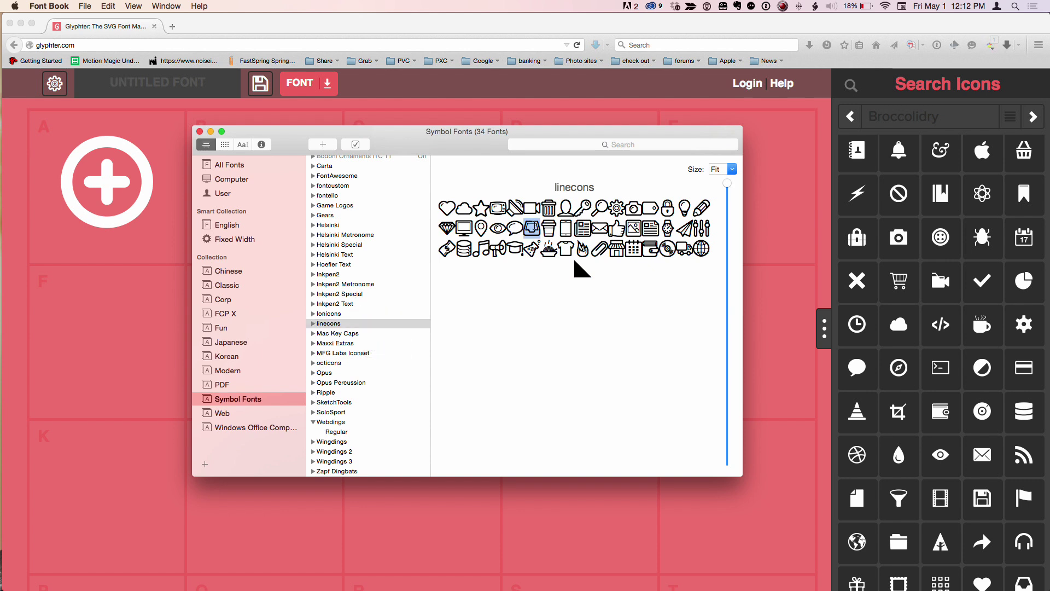
key("super+Tab")
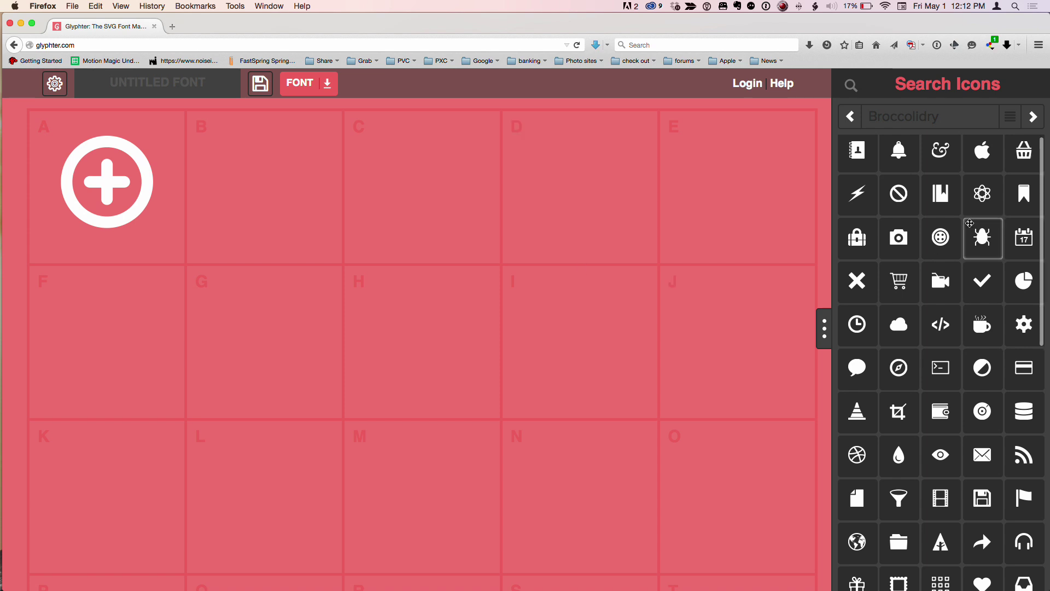
Step: Fill cell B with the apple, C with the Eco-Ico heart, and D with the Eighty-Shades fork-and-knife
left_click_drag(990, 152, 246, 164)
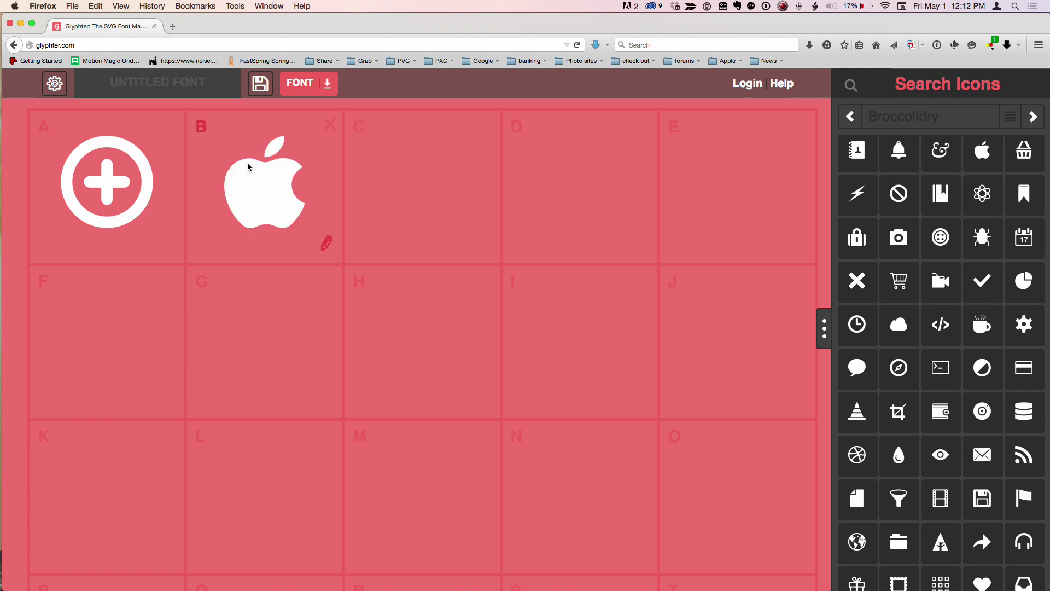
left_click(1032, 118)
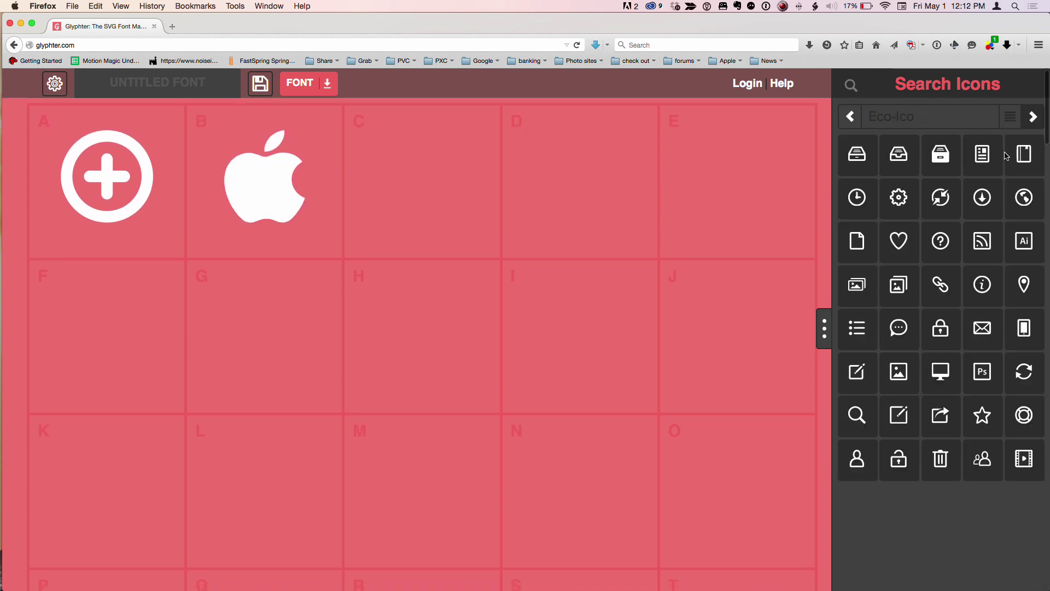
left_click_drag(900, 243, 418, 181)
left_click(1032, 117)
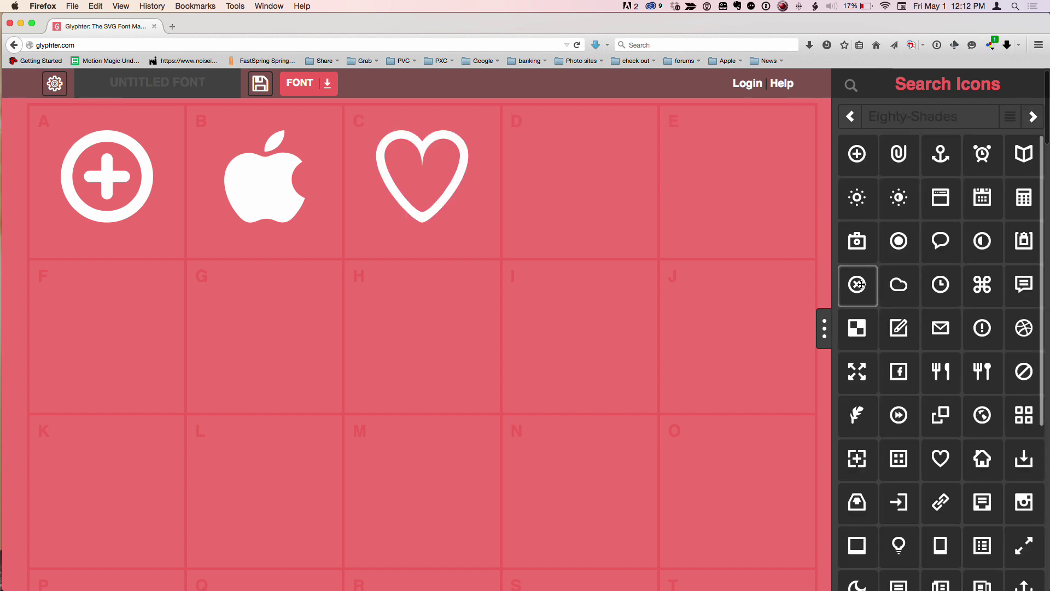
left_click_drag(940, 371, 539, 175)
scroll(857, 328, "down", 5)
scroll(681, 328, "down", 8)
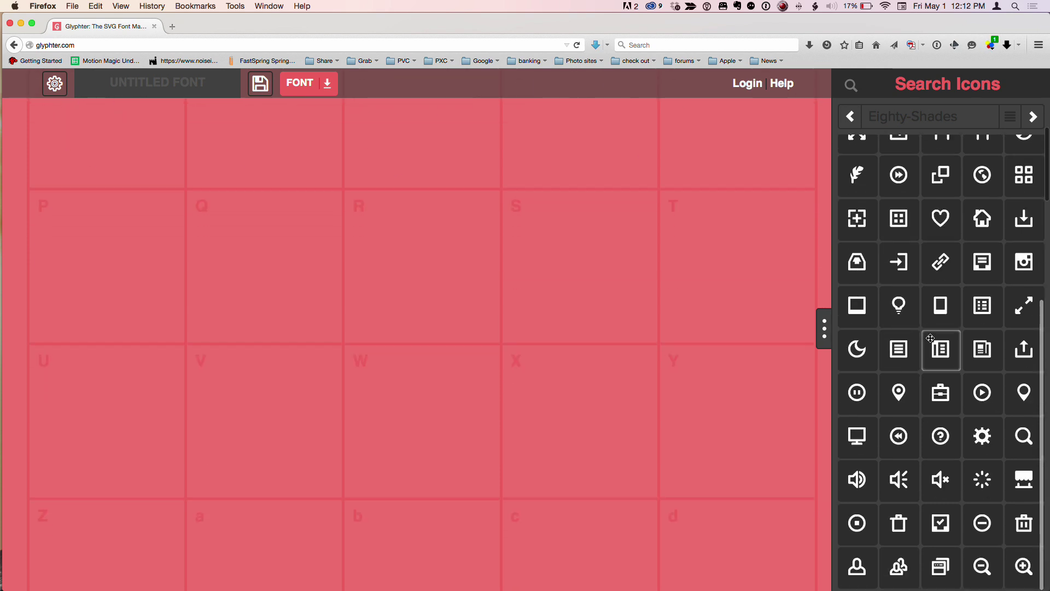
scroll(663, 325, "up", 8)
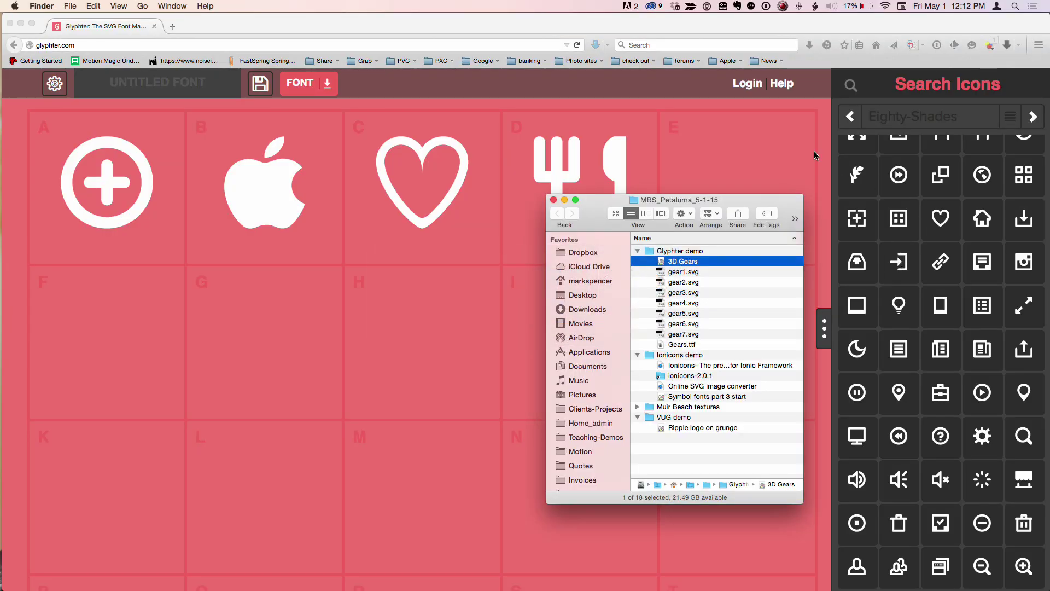
Step: Quick Look gear1.svg, gear2.svg and gear3.svg one after another in the Finder window
left_click_drag(746, 208, 759, 161)
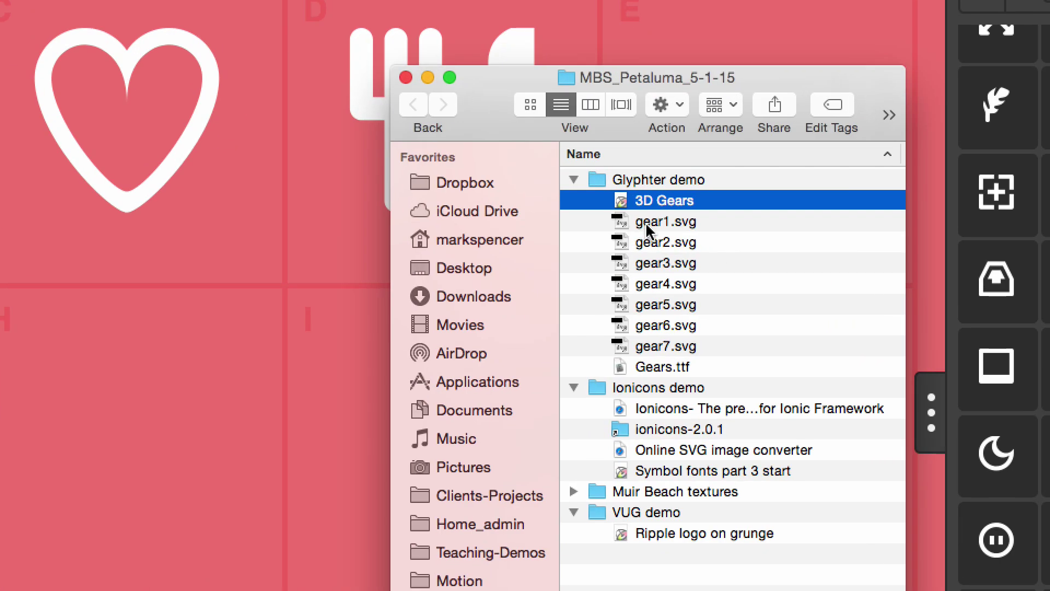
left_click(647, 224)
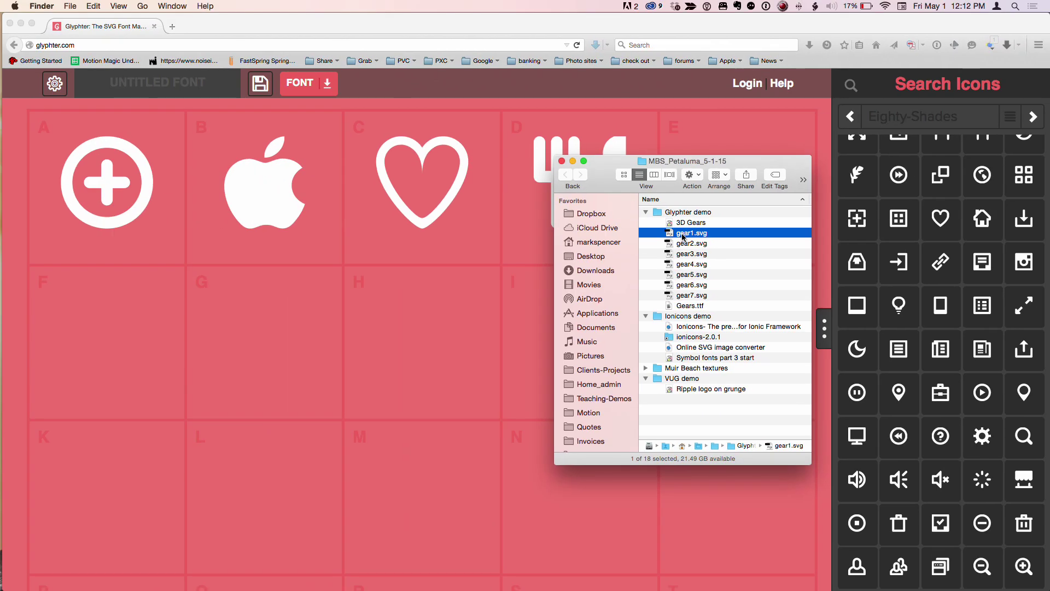
key("space")
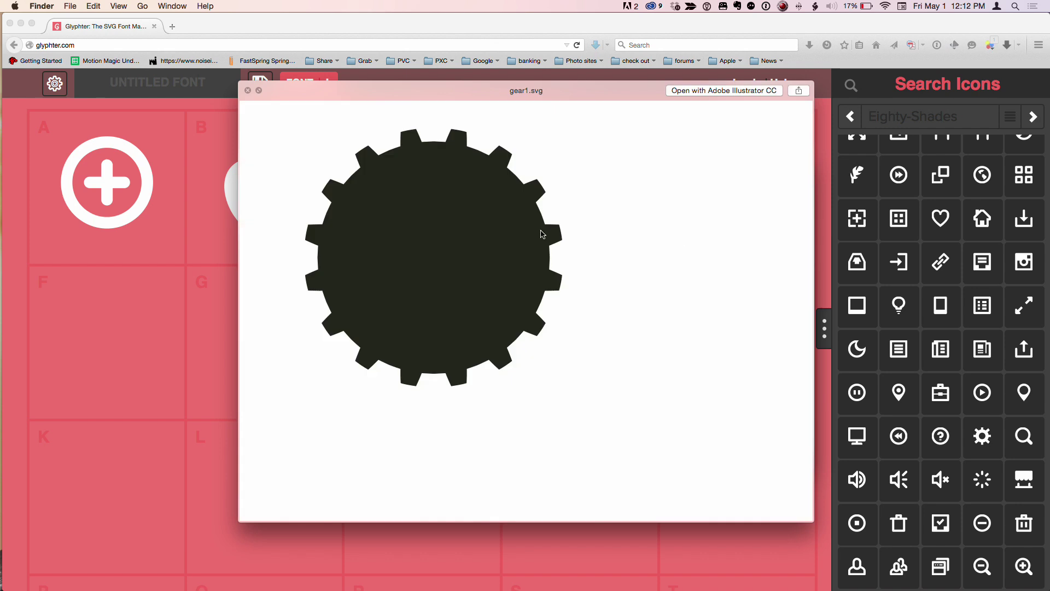
key("space")
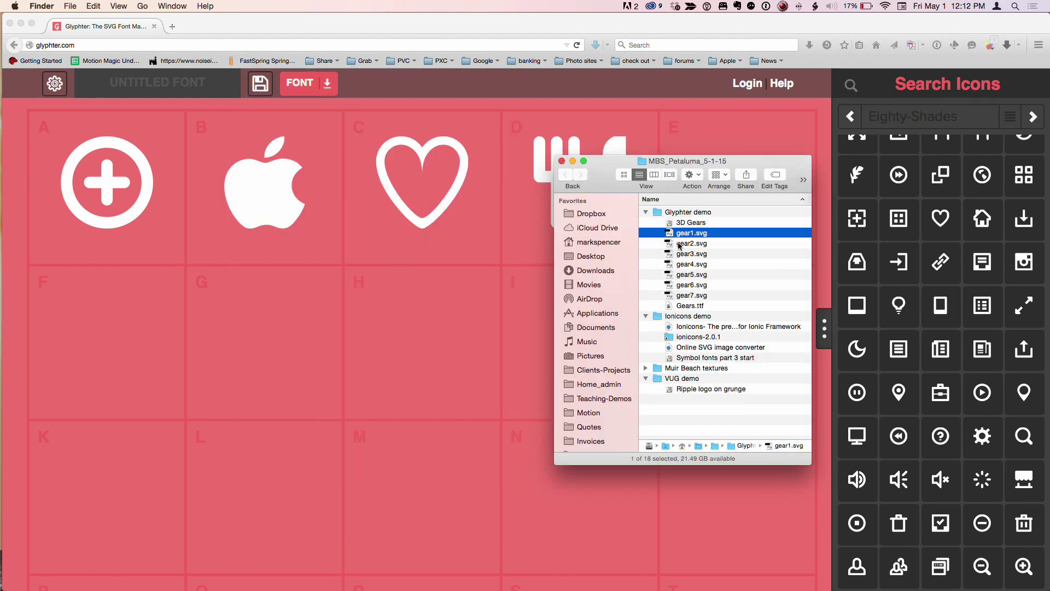
left_click(679, 243)
key("space")
key("space")
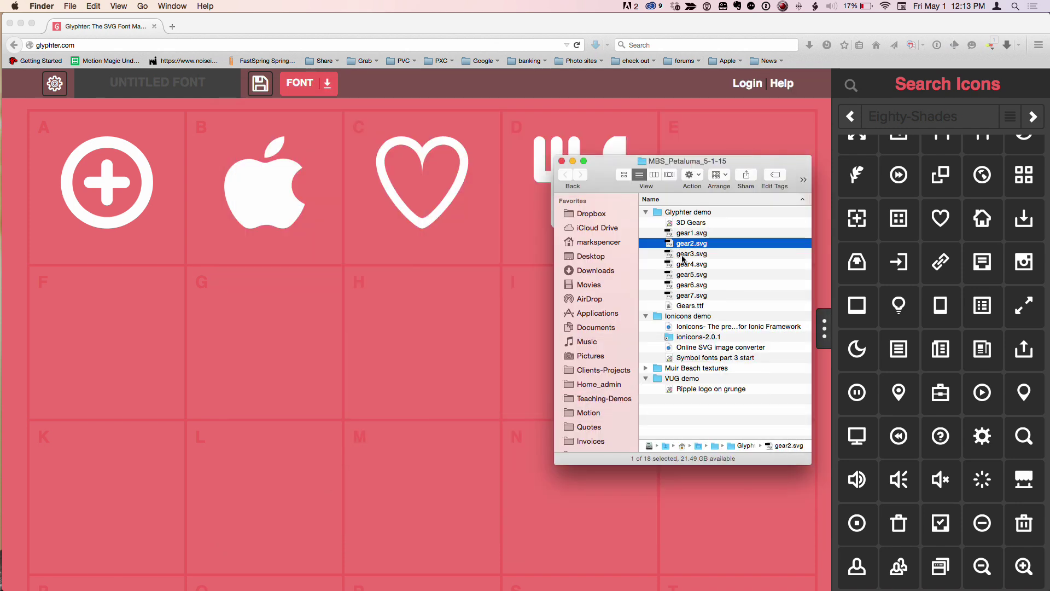
left_click(683, 255)
key("space")
key("space")
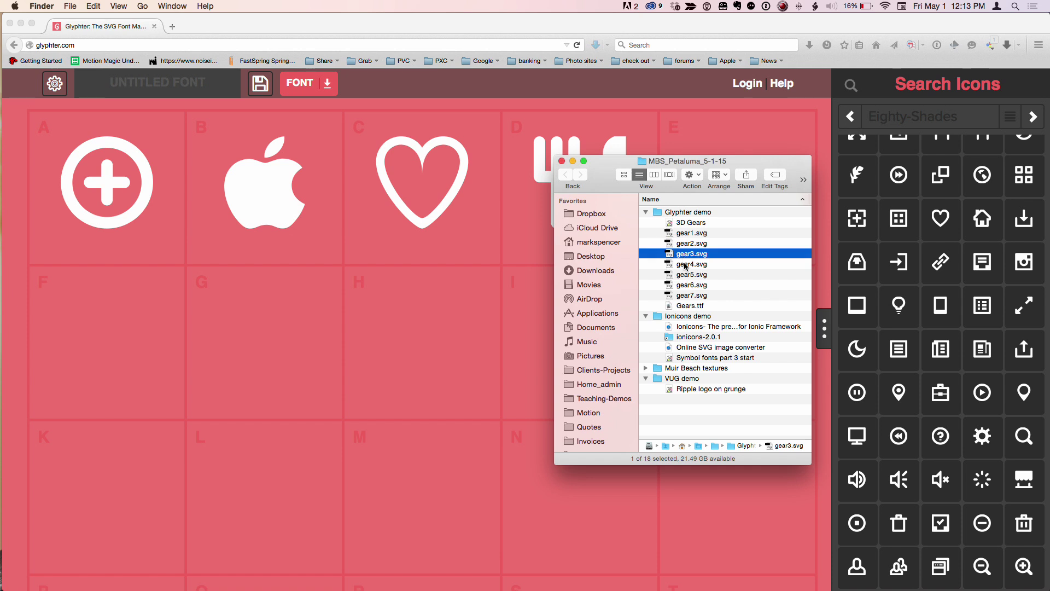
Step: Drag the gear SVGs into cells F through K: gear3, gear4, gear6, gear5 and two more gears
left_click_drag(683, 253, 134, 323)
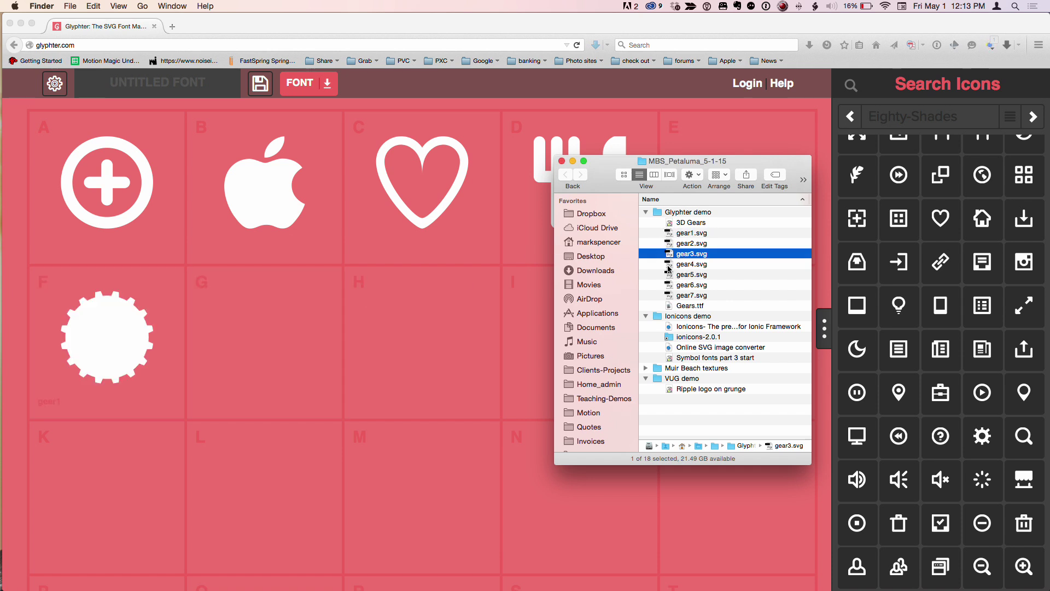
left_click_drag(669, 268, 279, 324)
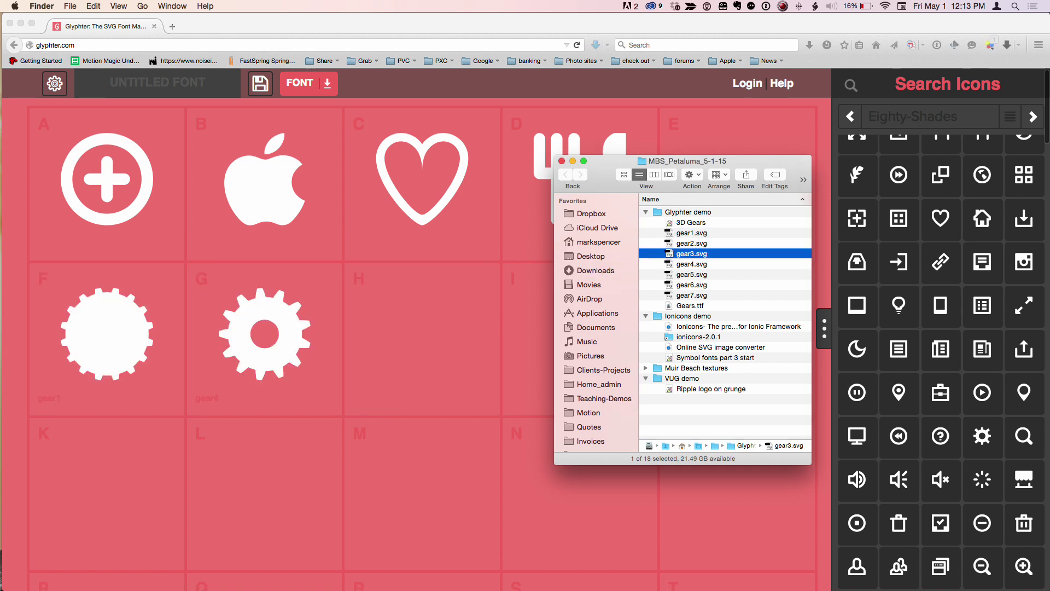
left_click_drag(669, 285, 419, 338)
left_click_drag(604, 179, 818, 160)
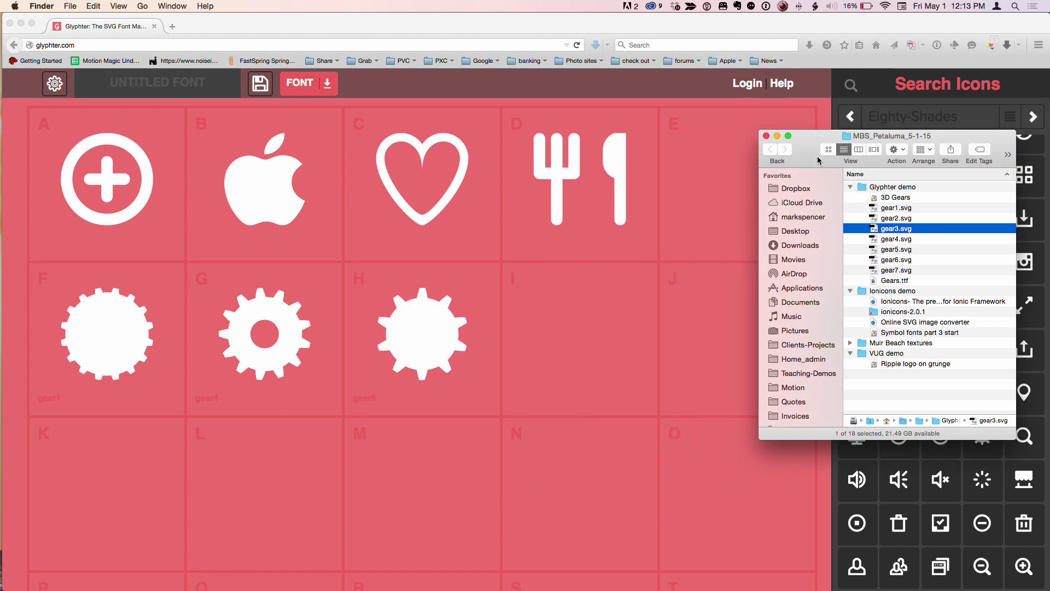
left_click_drag(896, 249, 570, 345)
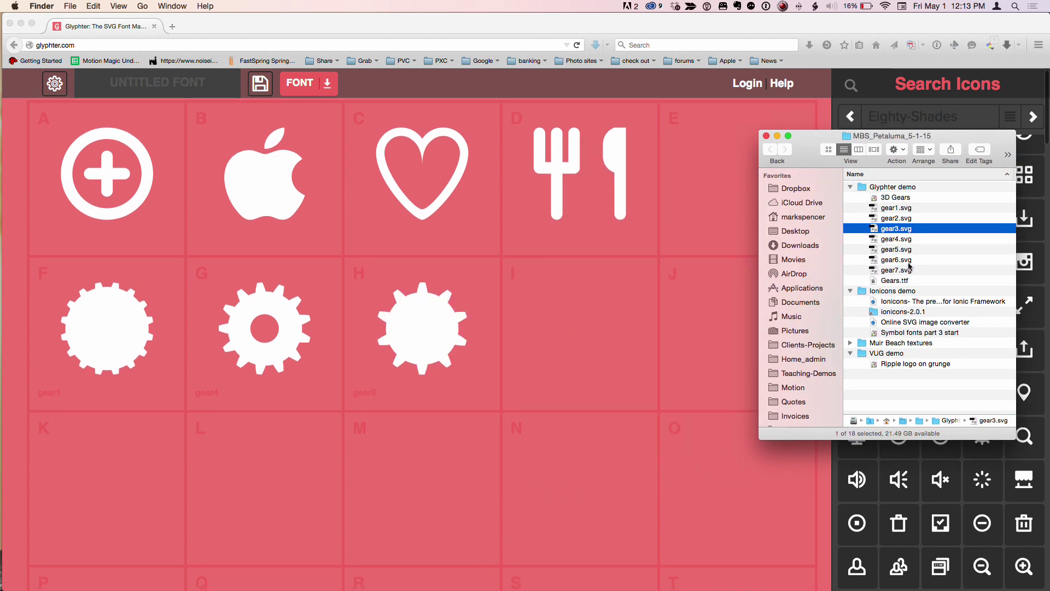
left_click_drag(892, 228, 711, 337)
left_click_drag(819, 160, 879, 154)
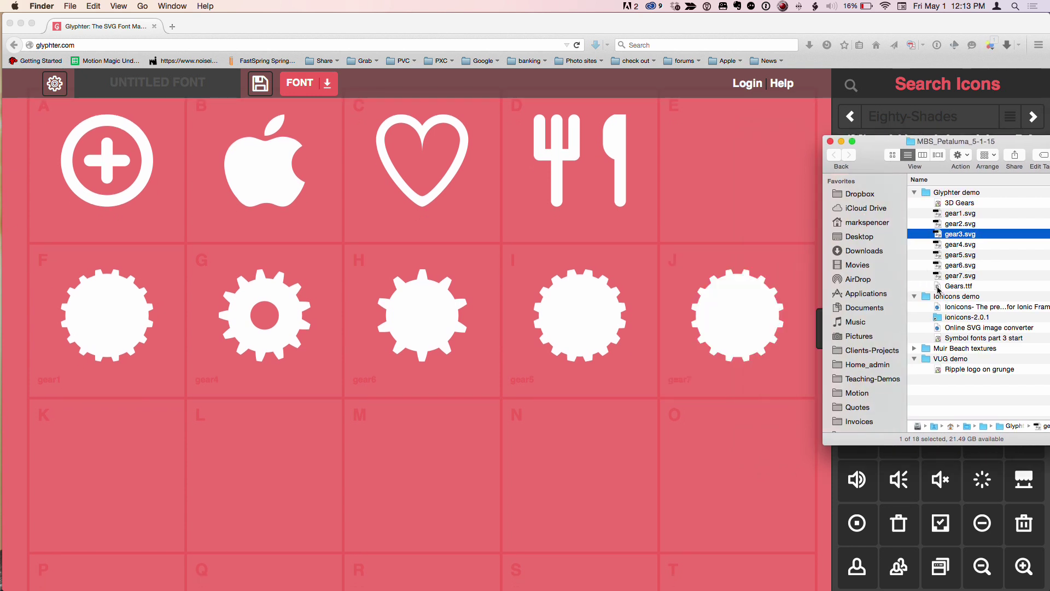
left_click_drag(938, 280, 118, 439)
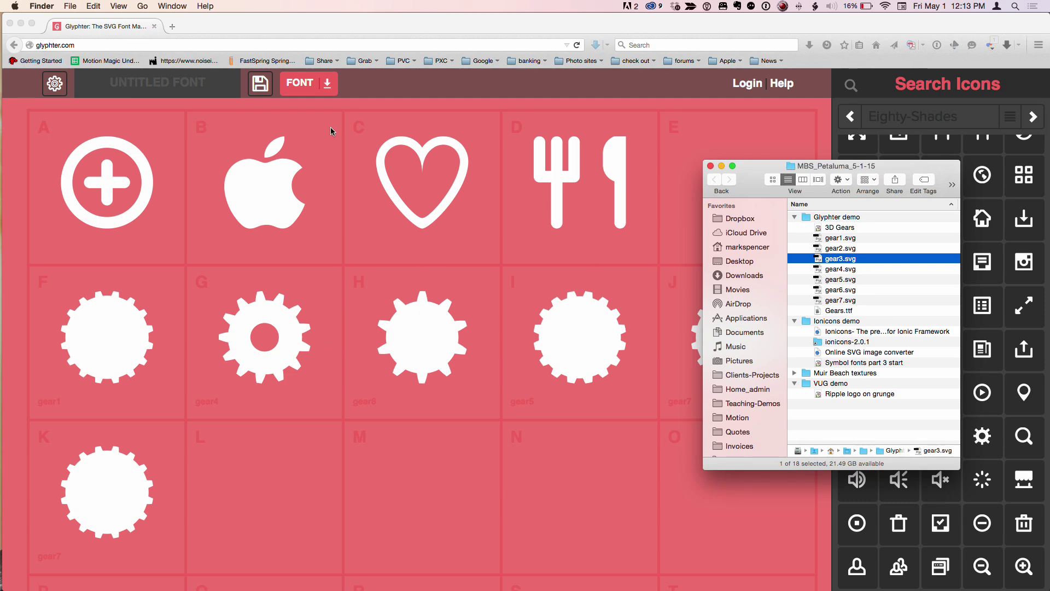
Step: Download the finished font using the Just Download option instead of signing up
left_click(328, 88)
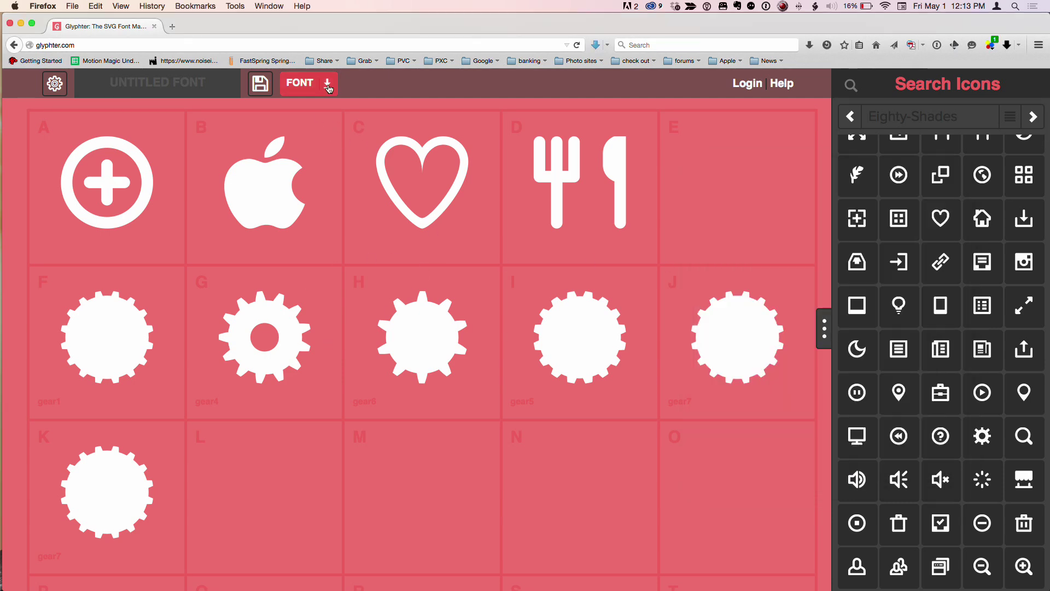
left_click(328, 88)
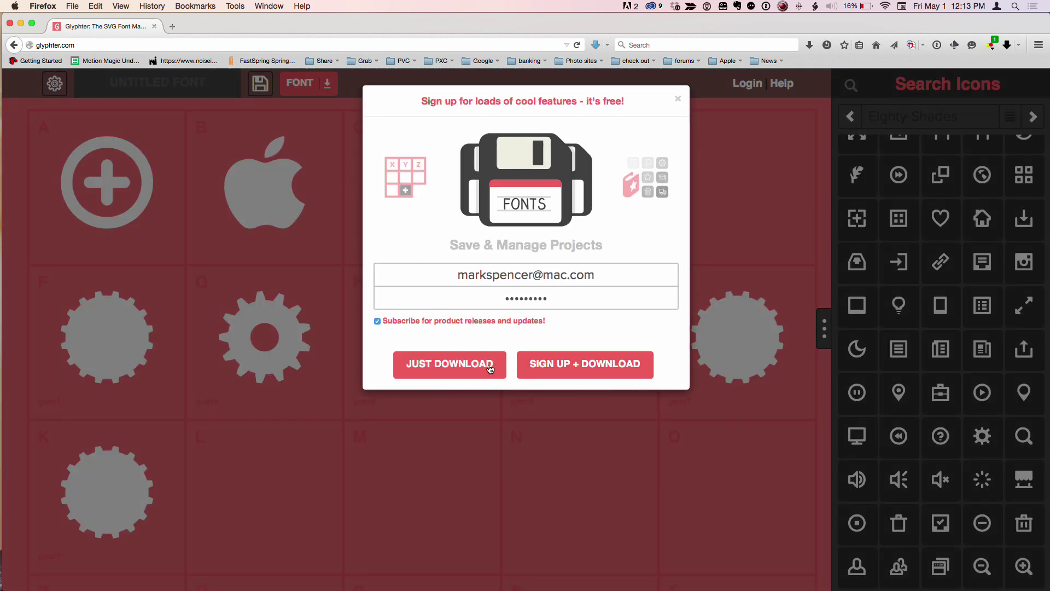
left_click(678, 100)
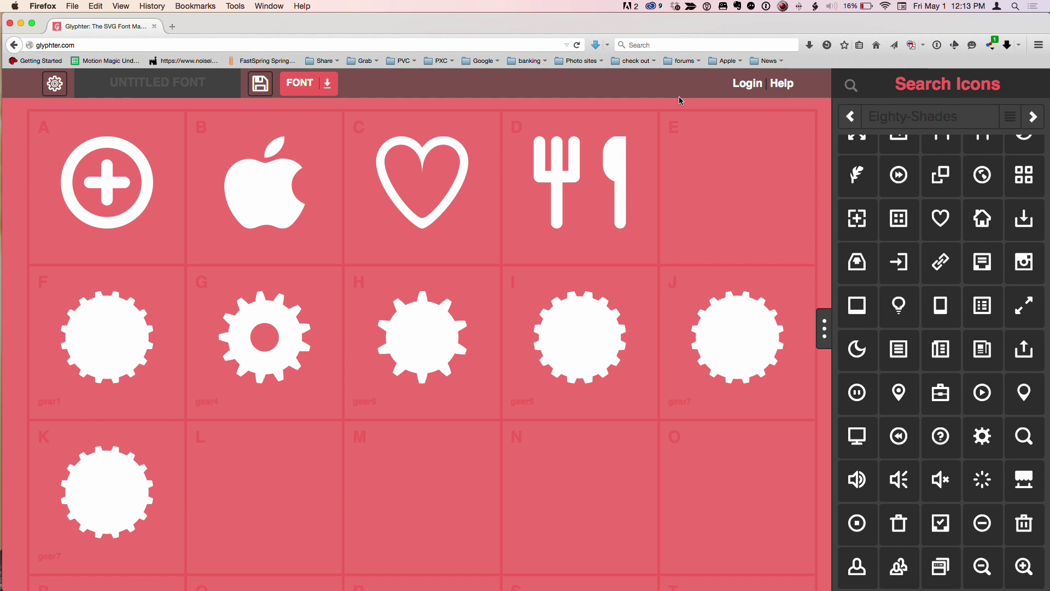
key("super+Tab")
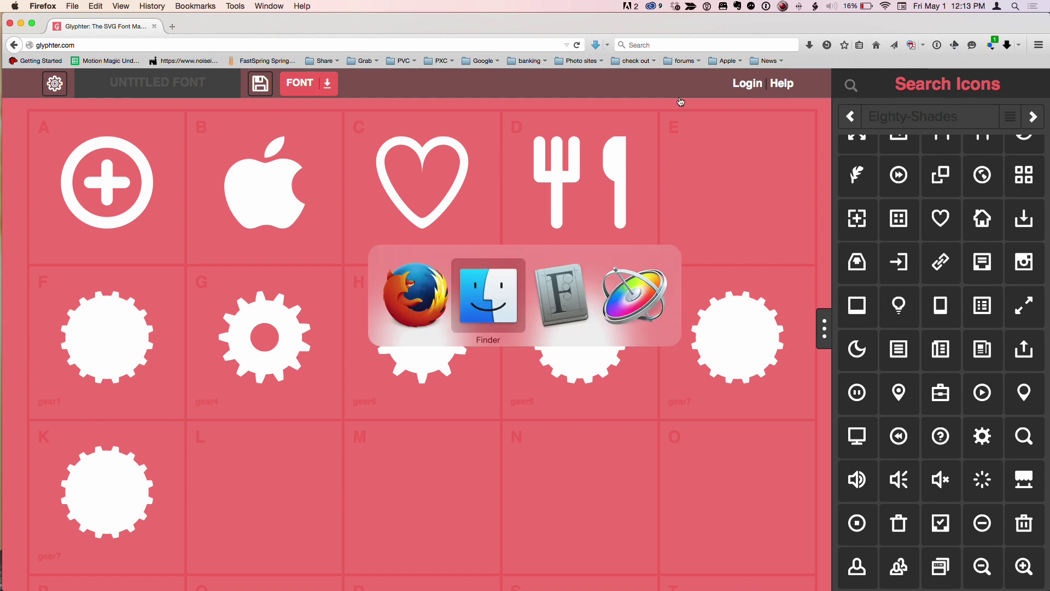
Step: Preview the Gears font's glyphs in Font Book's Symbol Fonts, then switch to Motion's 3D Gears project
key("super+Tab")
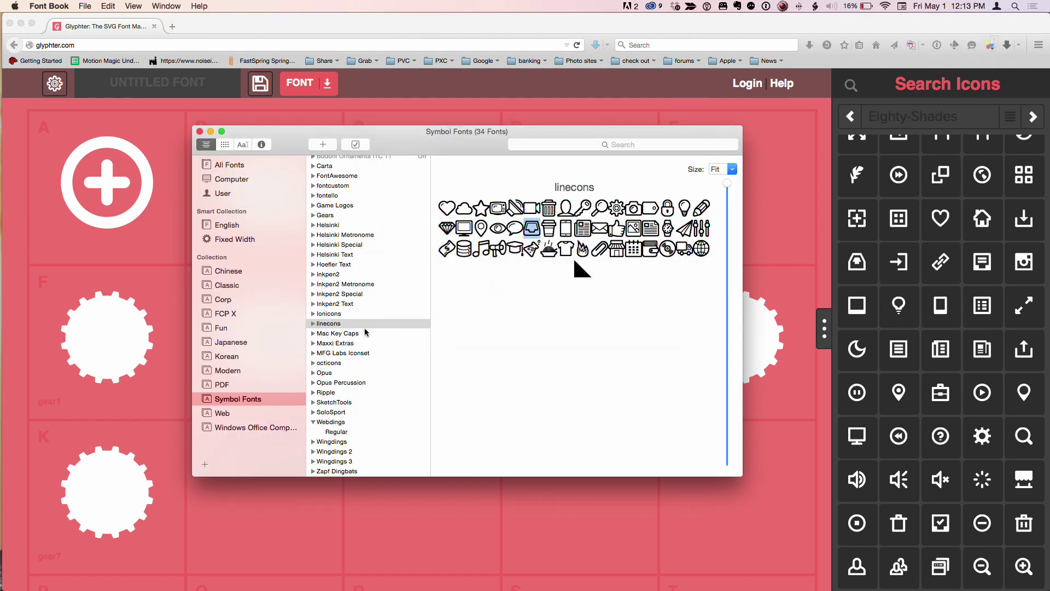
left_click(334, 215)
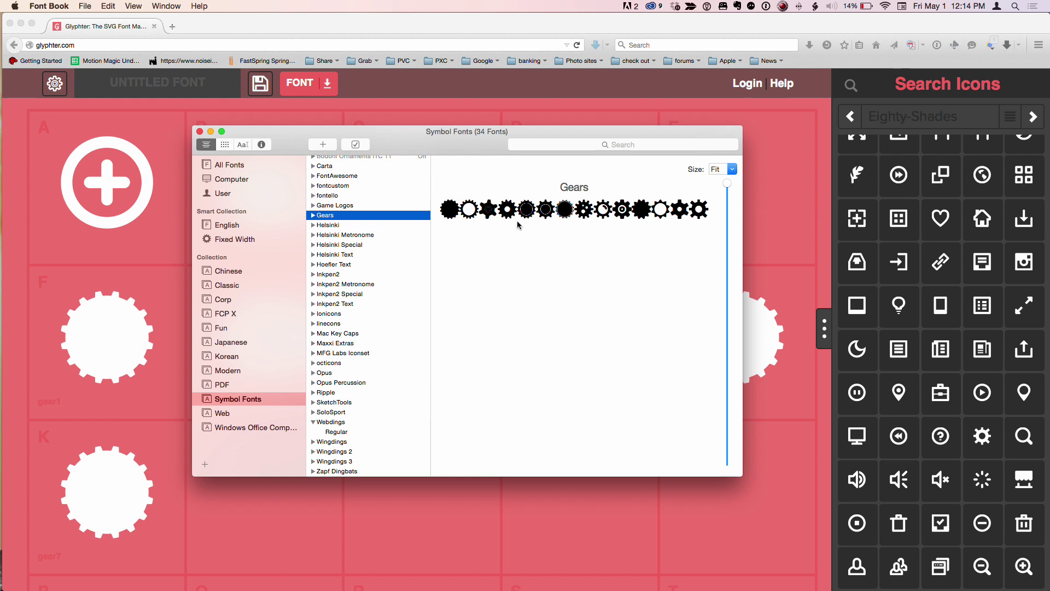
triple_click(536, 209)
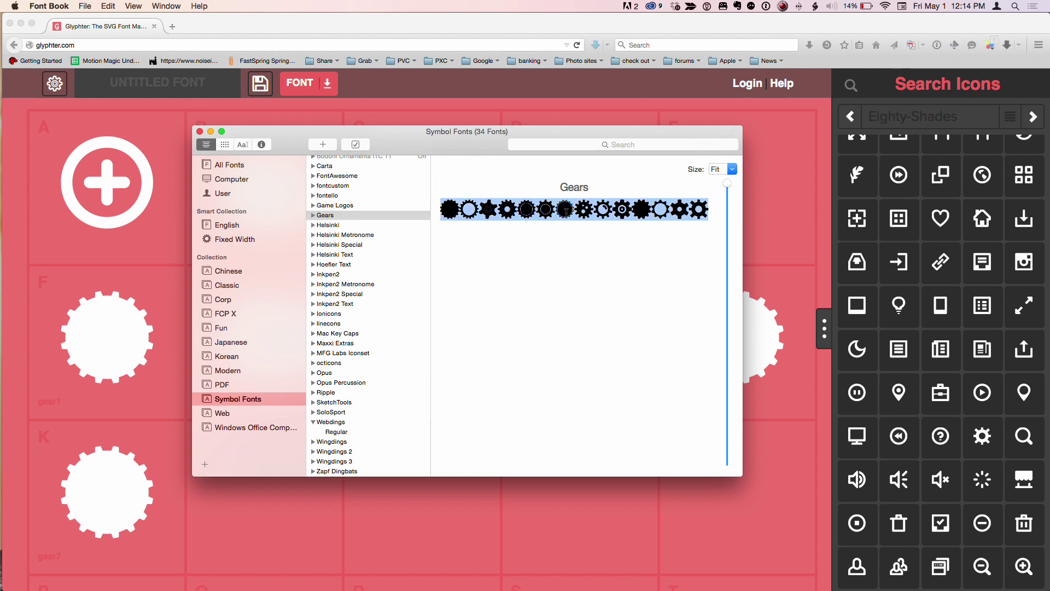
left_click(564, 210)
double_click(565, 210)
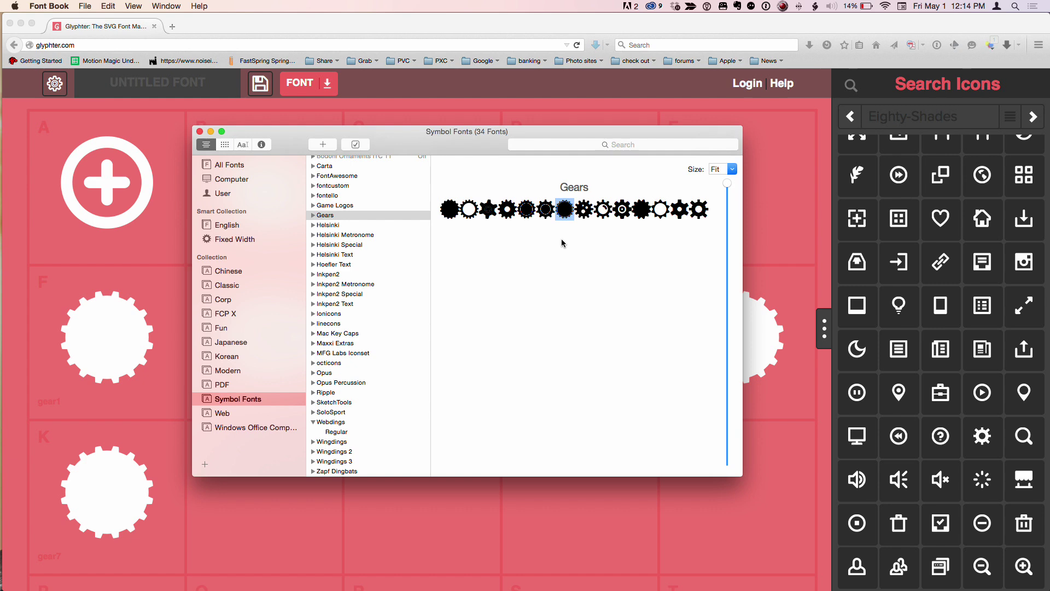
key("super+Tab")
key("super+Tab")
key("super+Tab")
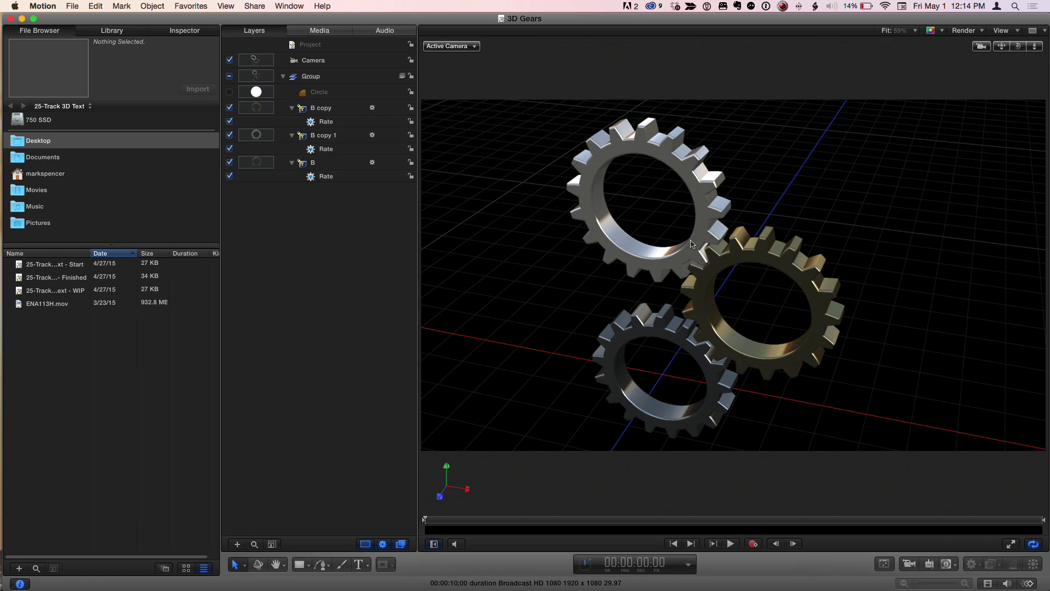
Step: Orbit the camera around the three gears, selecting the B copy 1 layer between orbits
left_click(329, 64)
left_click_drag(1018, 47, 992, 49)
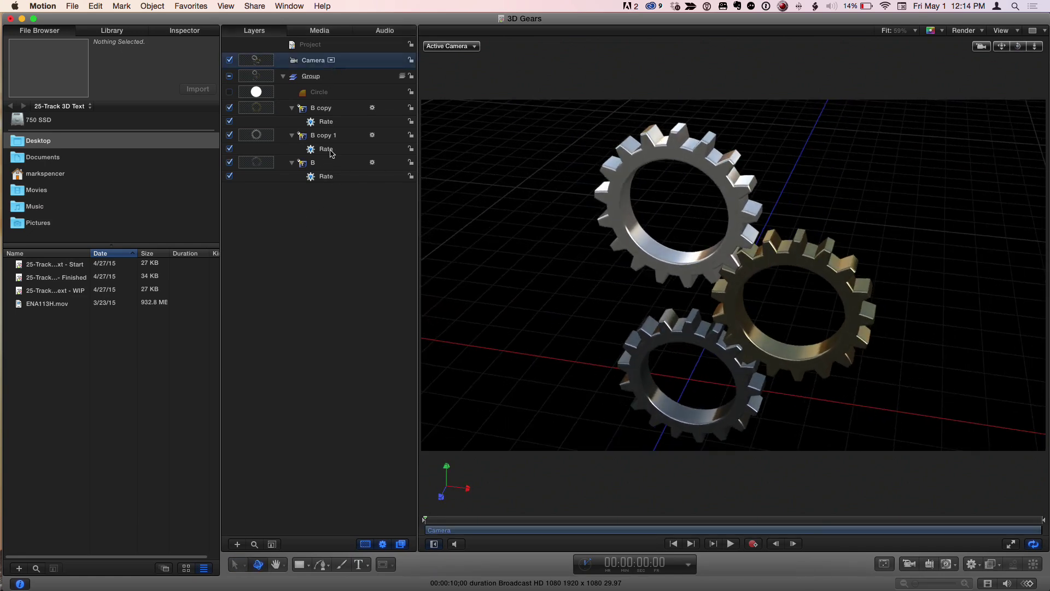
left_click(331, 153)
left_click(334, 136)
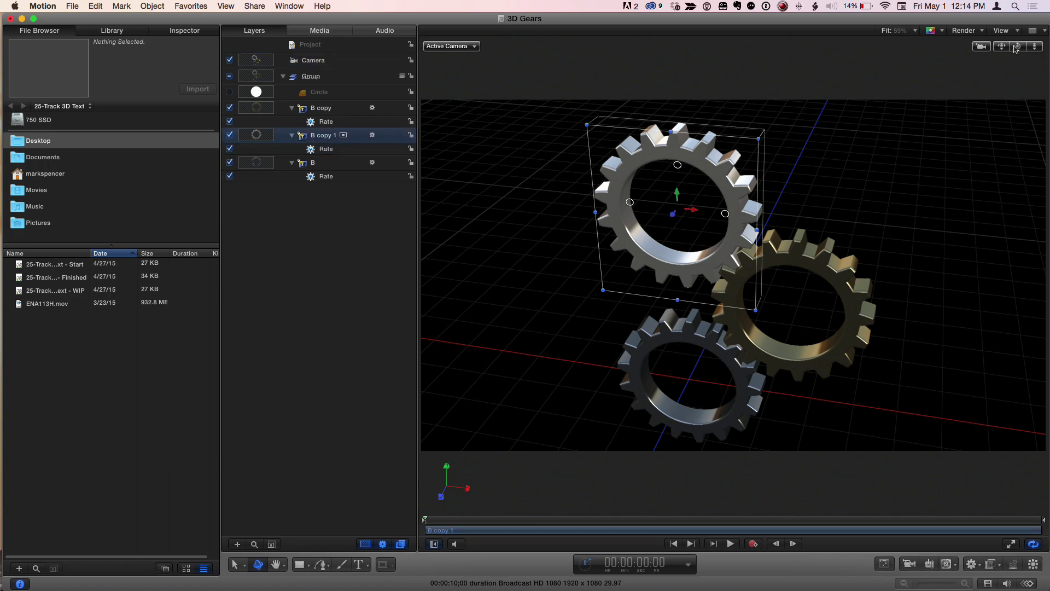
left_click_drag(1015, 48, 869, 65)
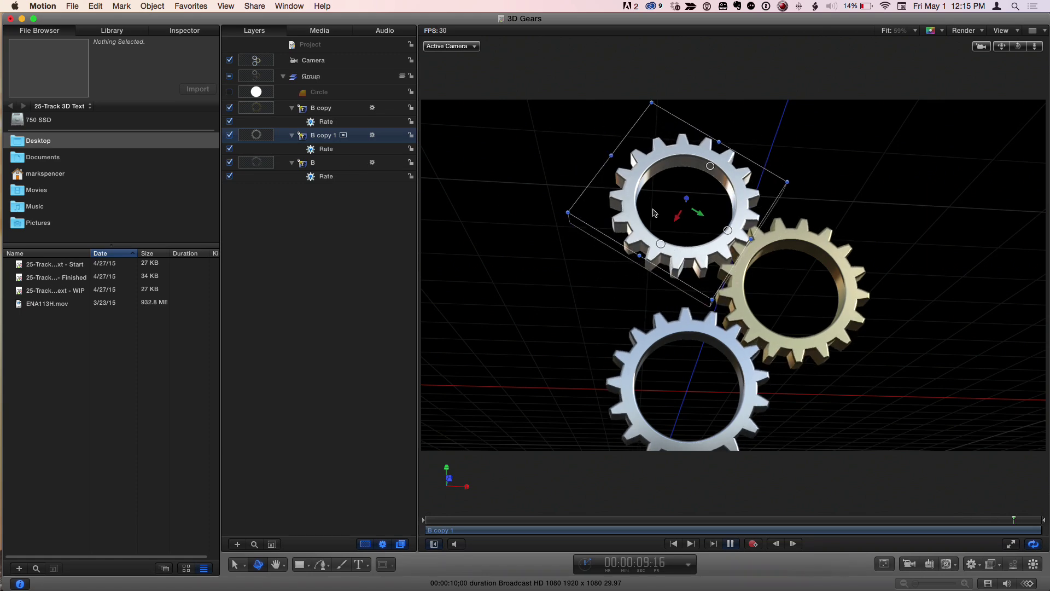
Step: Stop playback and orbit down to a low angle showing the gears' extruded thickness
left_click(730, 543)
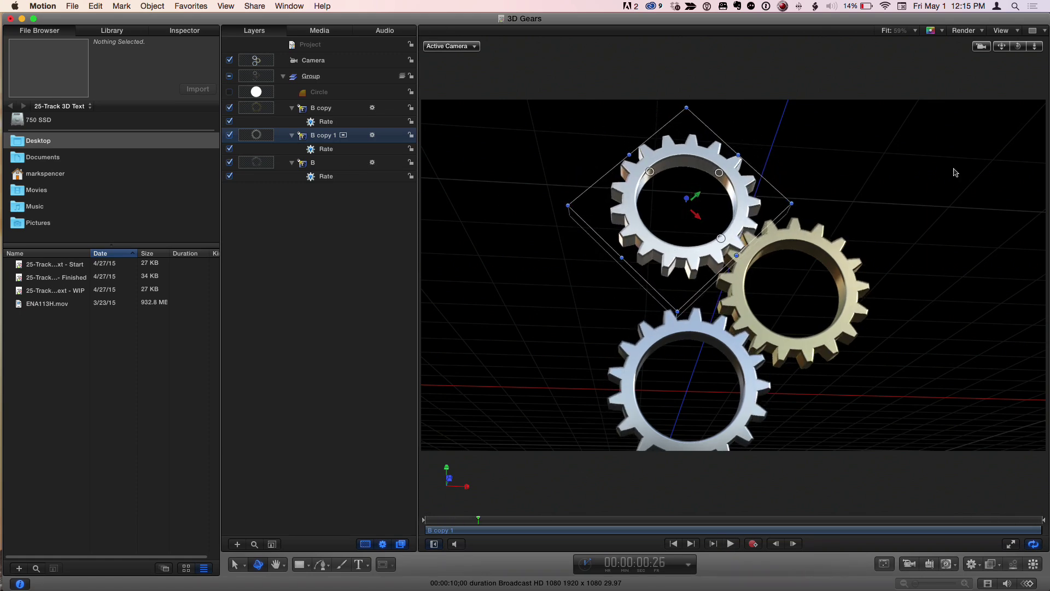
left_click_drag(1018, 48, 948, 160)
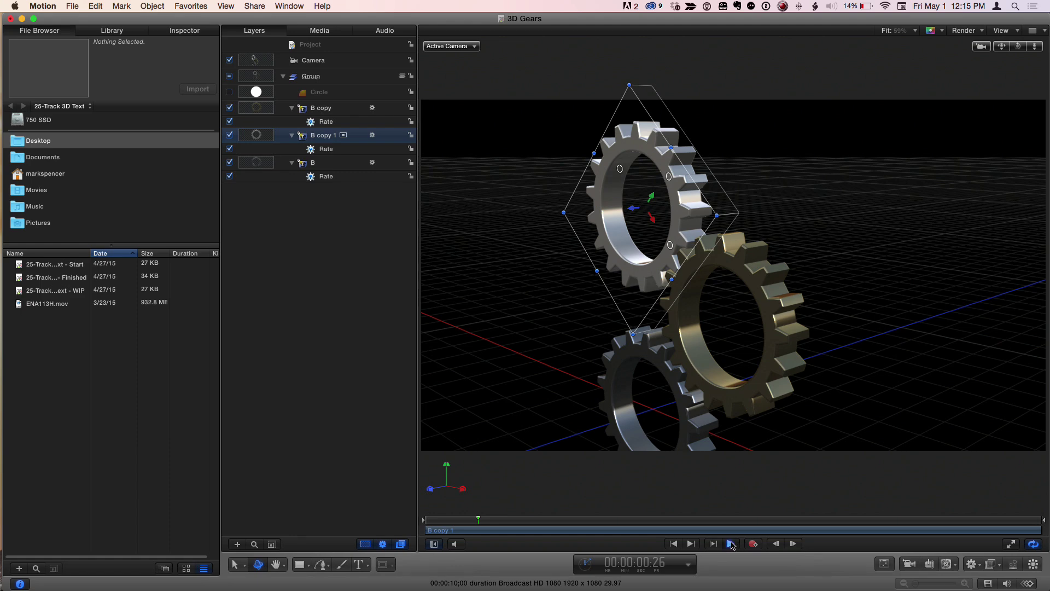